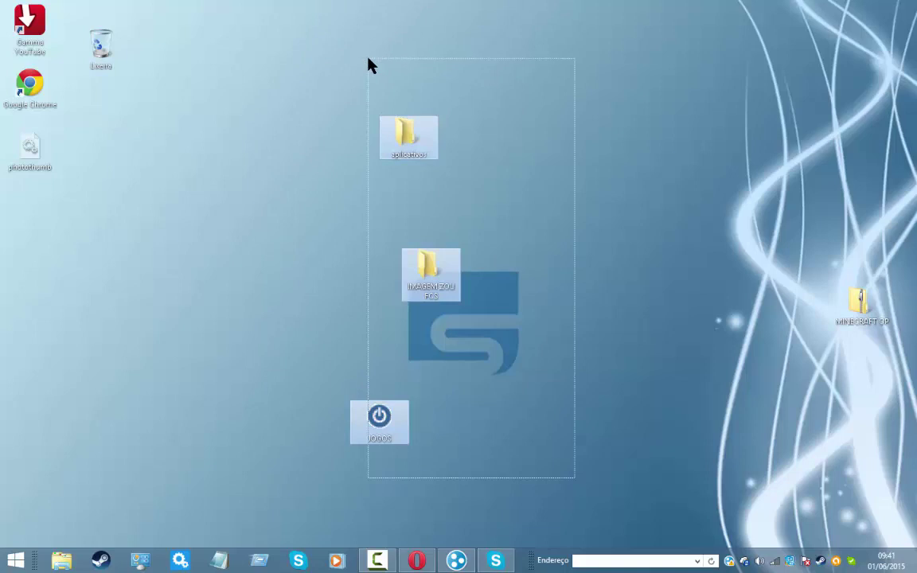
{"action": "left_click_drag", "start_coordinate": [369, 60], "coordinate": [369, 64]}
{"action": "left_click", "coordinate": [541, 142]}
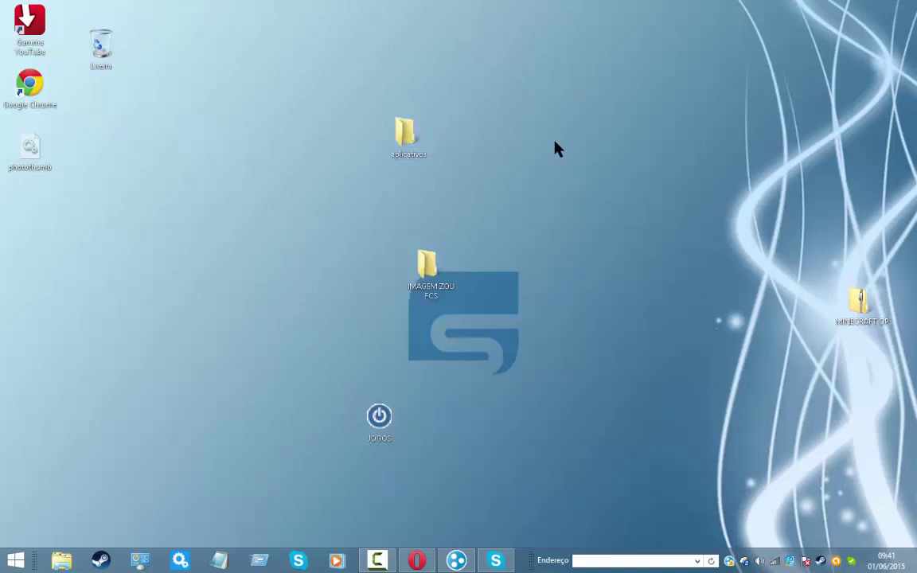
{"action": "left_click_drag", "start_coordinate": [551, 135], "coordinate": [394, 344]}
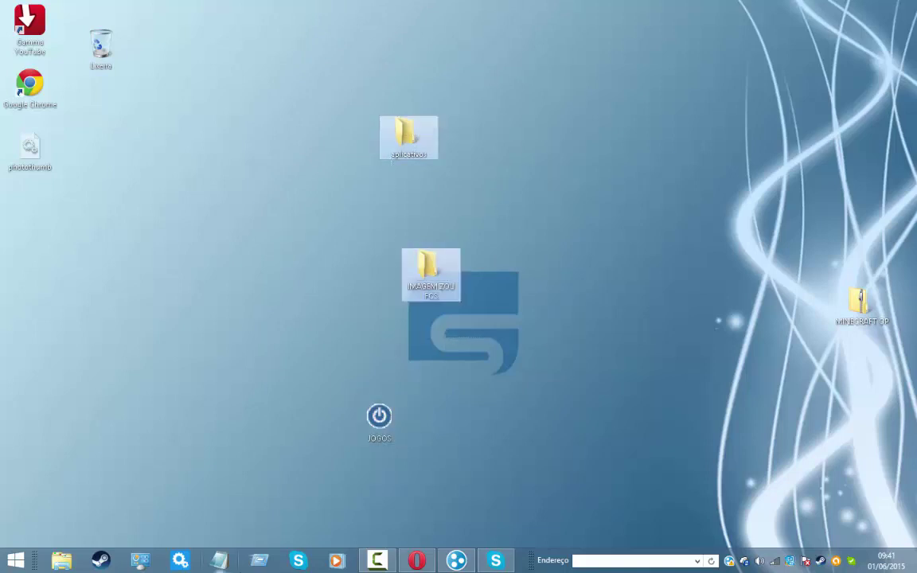
{"action": "left_click", "coordinate": [318, 414]}
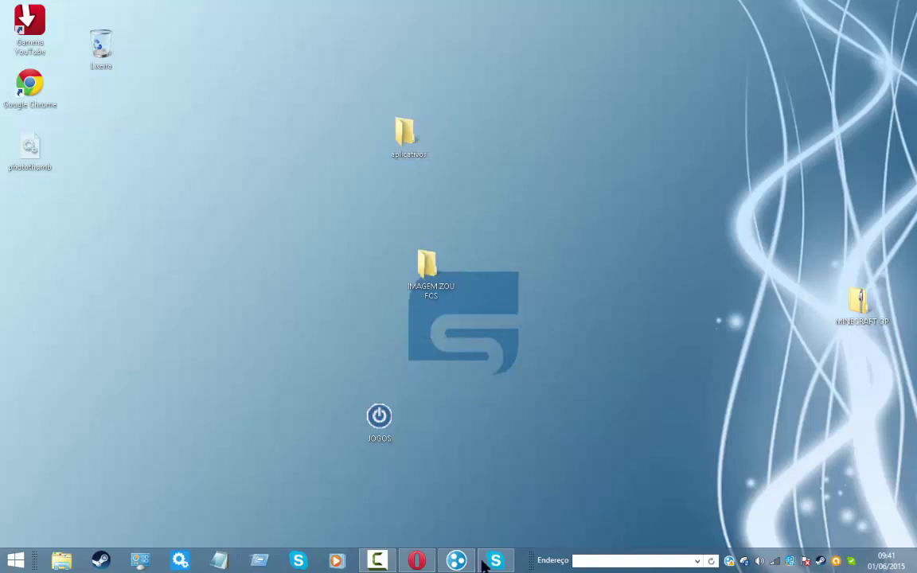
Open the Control Panel and bring up Opções de Pasta from its small-icon list.
{"action": "left_click", "coordinate": [146, 562]}
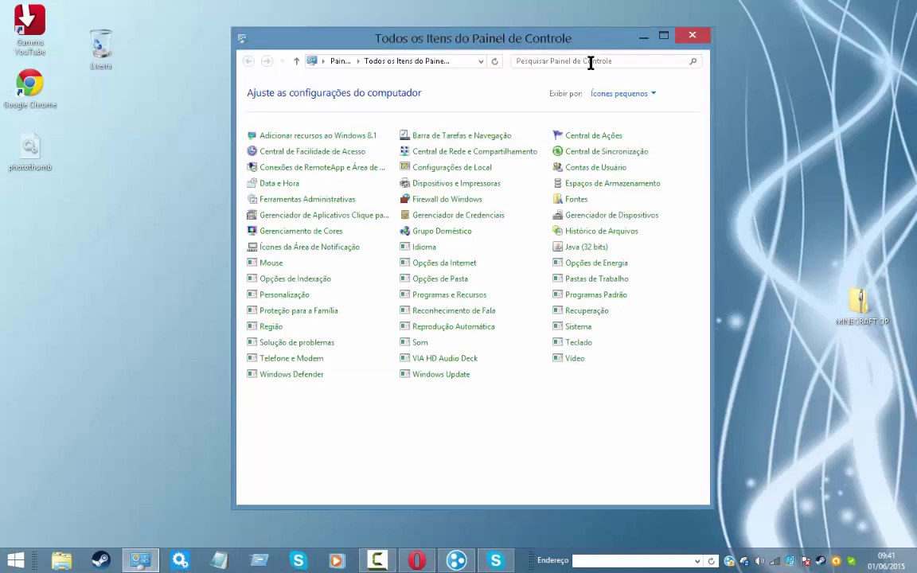
{"action": "left_click", "coordinate": [613, 94]}
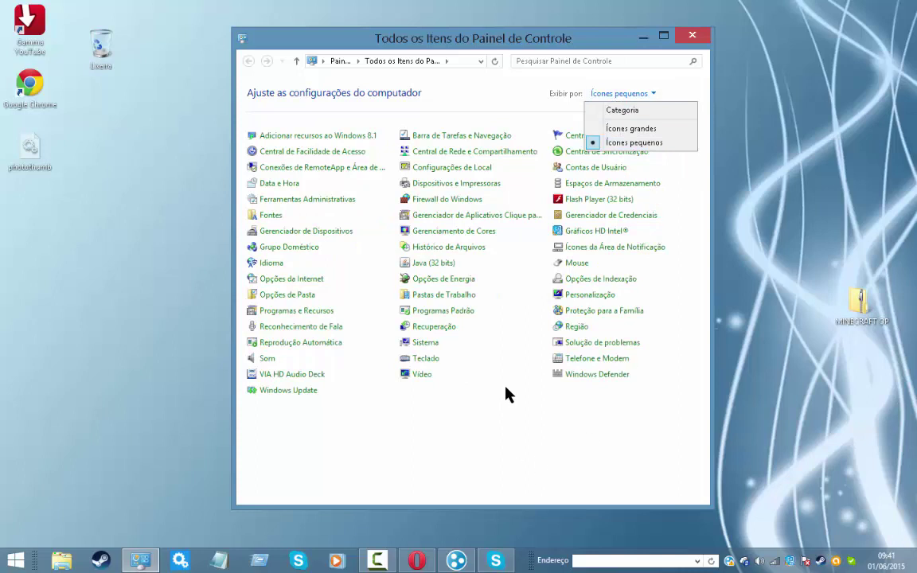
{"action": "left_click", "coordinate": [479, 418]}
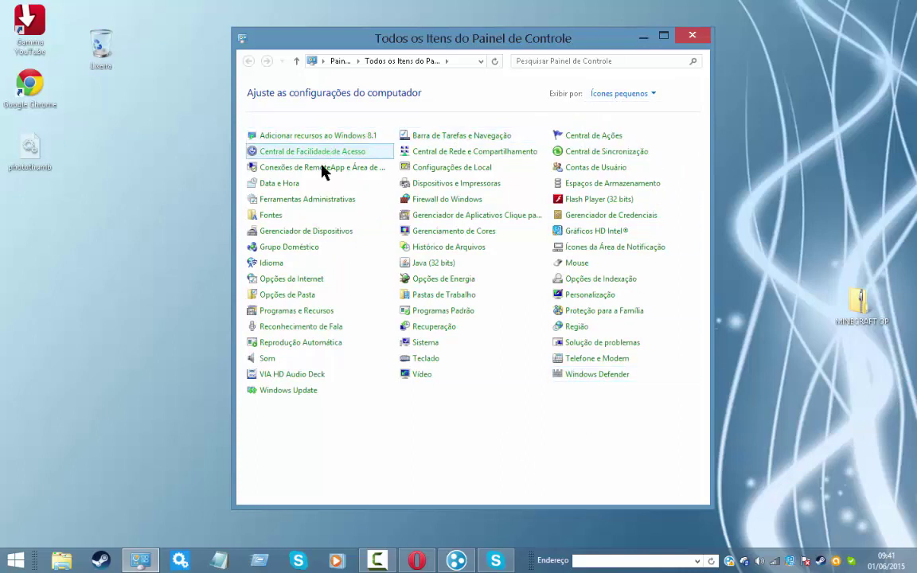
{"action": "left_click", "coordinate": [314, 298]}
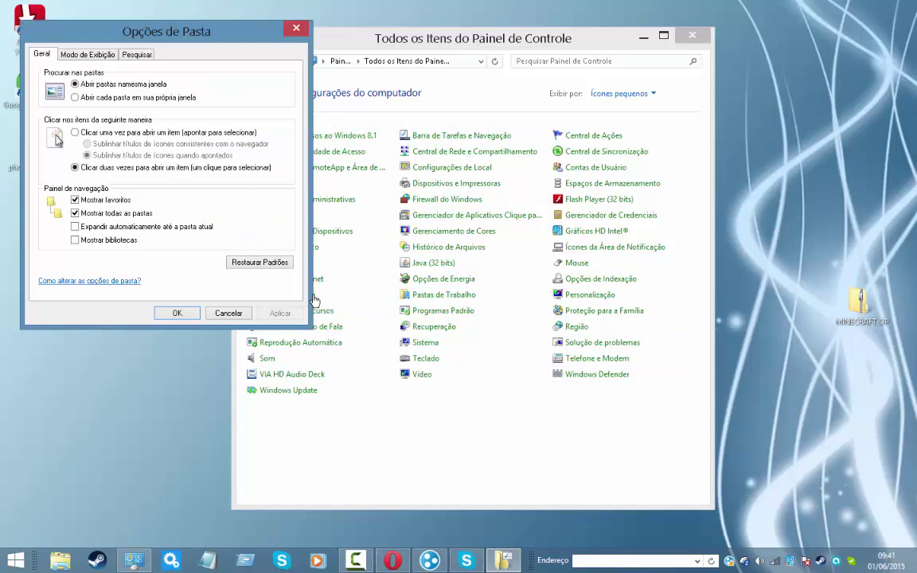
Search the Control Panel for "O" to locate Opções de Pasta, and return to the open folder options dialog.
{"action": "left_click", "coordinate": [605, 60]}
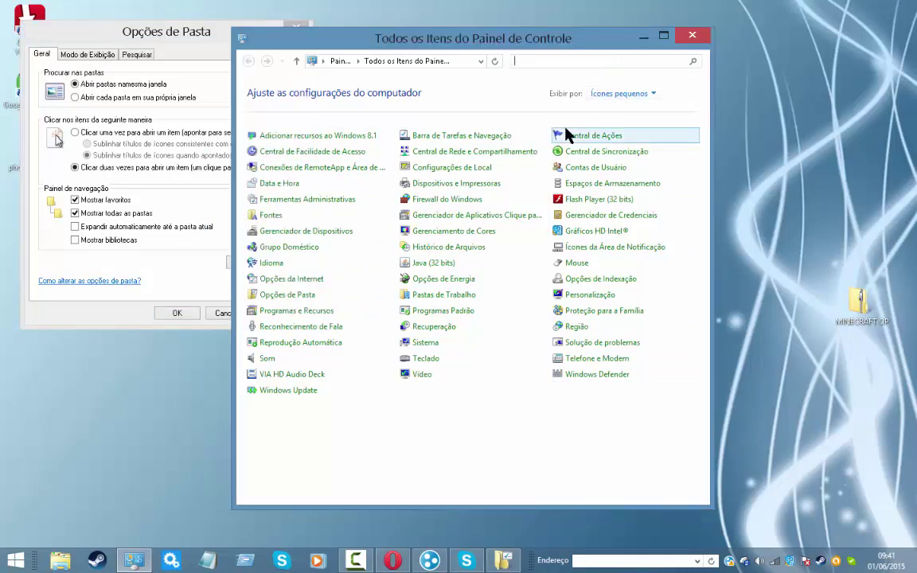
{"action": "type", "text": "O"}
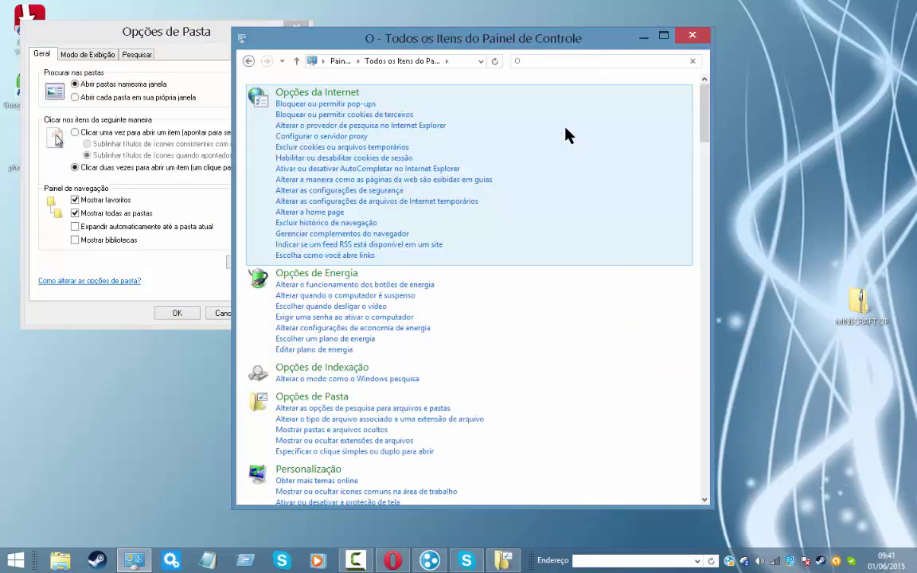
{"action": "scroll", "coordinate": [402, 311], "scroll_direction": "down", "scroll_amount": 1}
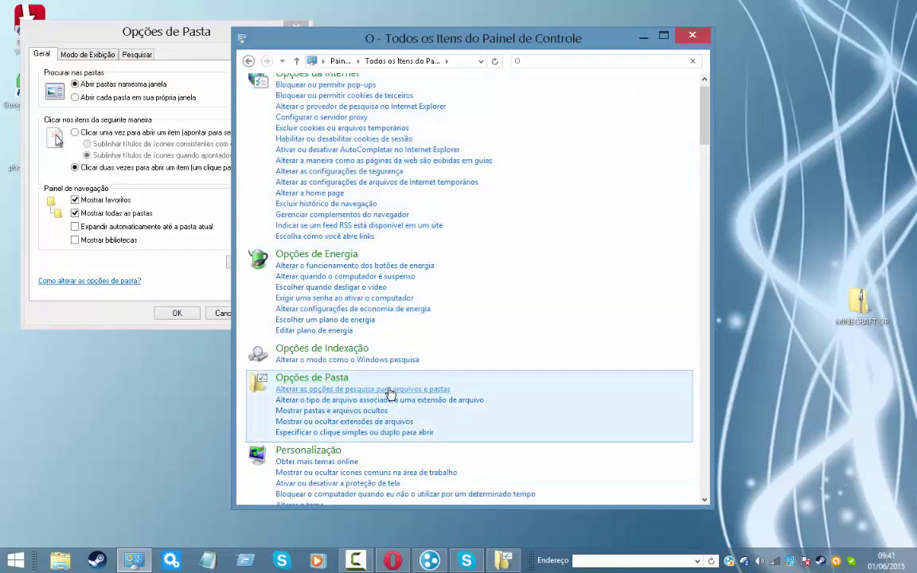
{"action": "left_click", "coordinate": [201, 303]}
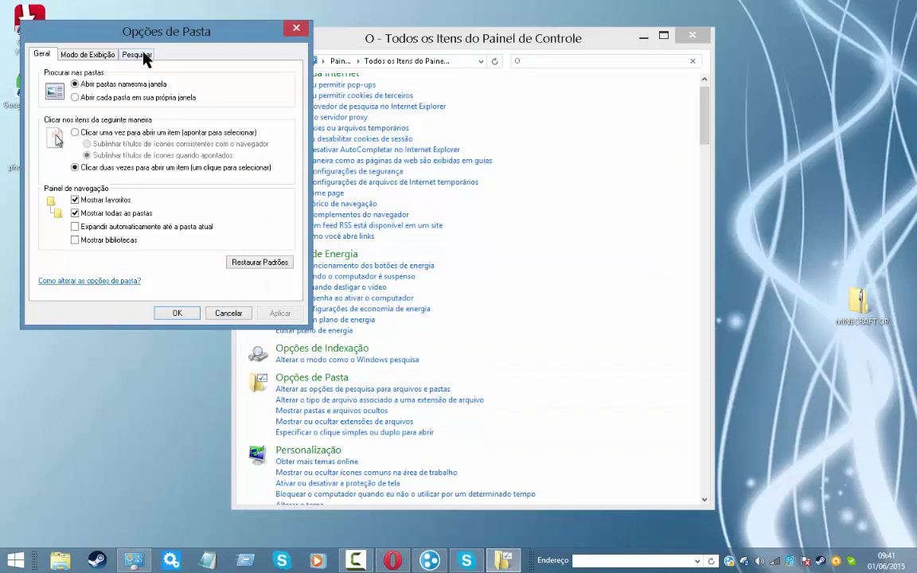
In the advanced folder view settings, choose "Mostrar arquivos, pastas e unidades ocultas", apply it and confirm the dialog.
{"action": "left_click", "coordinate": [100, 51]}
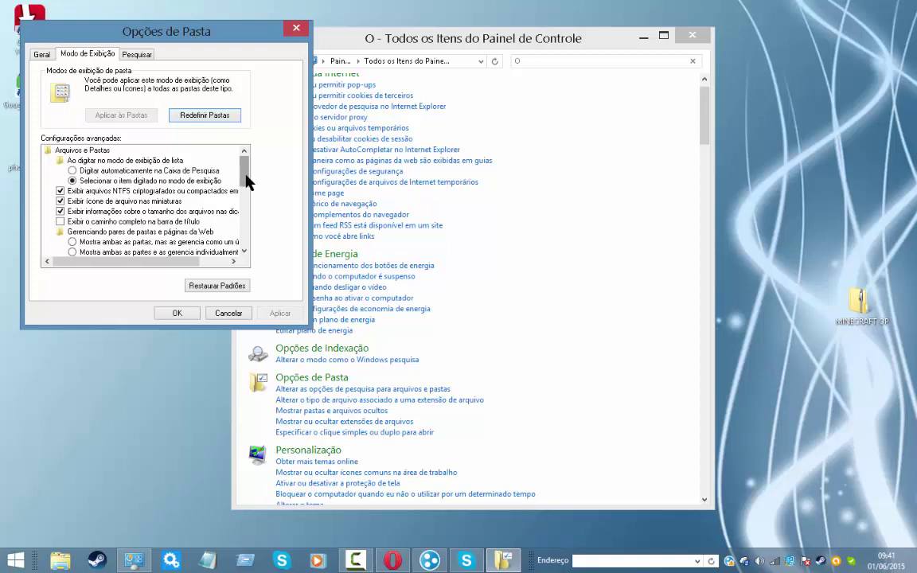
{"action": "left_click", "coordinate": [244, 252]}
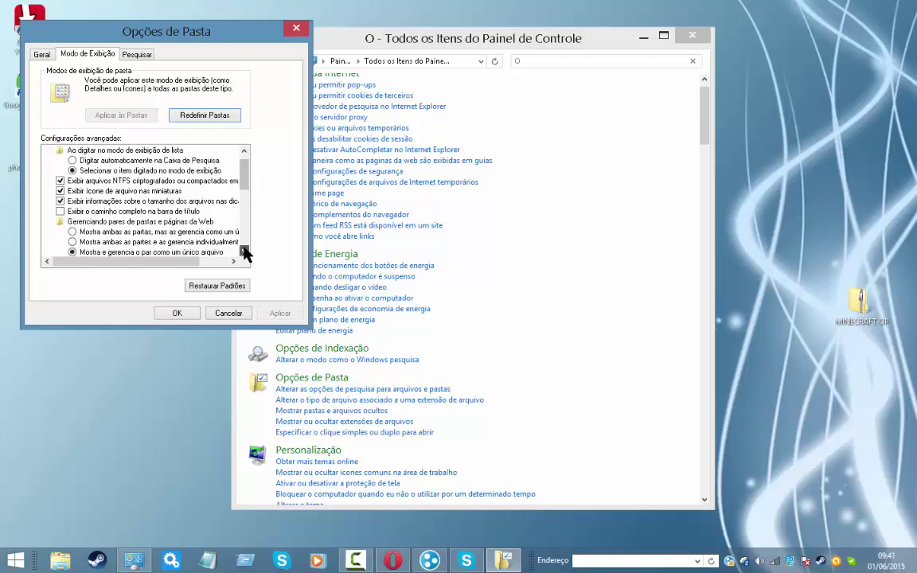
{"action": "left_click_drag", "start_coordinate": [245, 252], "coordinate": [244, 251]}
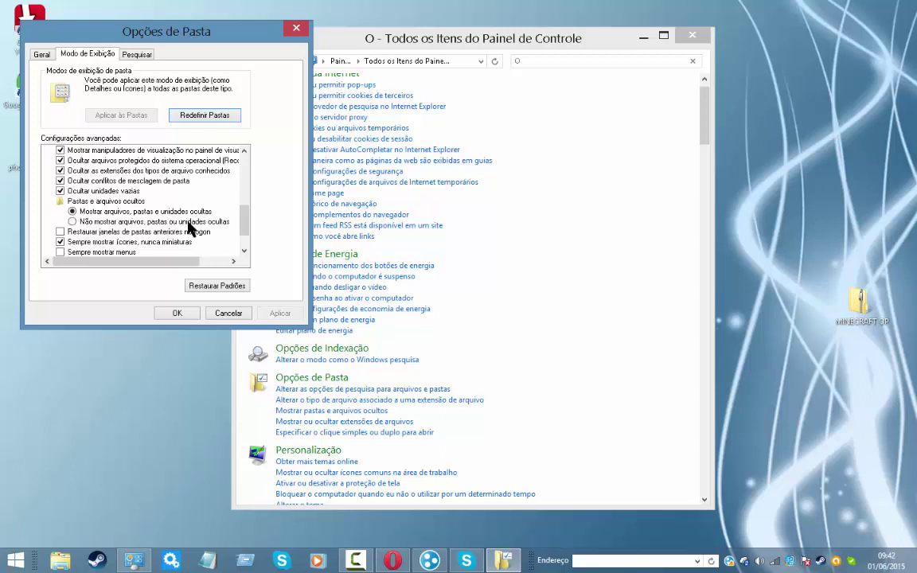
{"action": "left_click", "coordinate": [247, 252]}
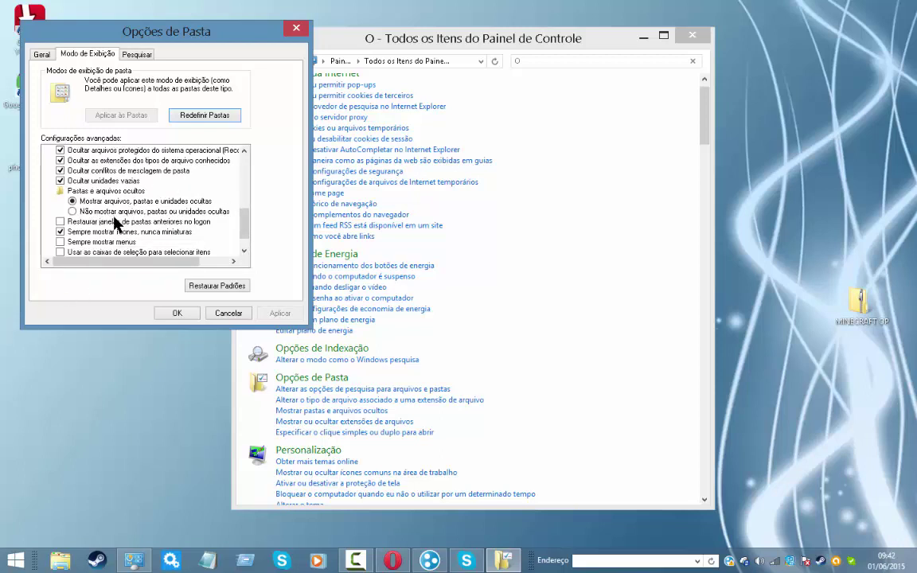
{"action": "left_click", "coordinate": [73, 211]}
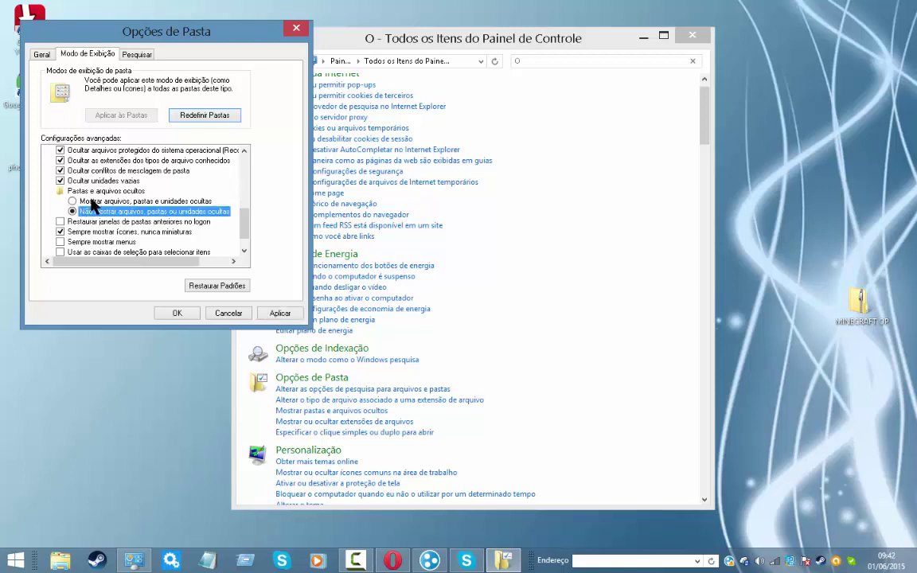
{"action": "left_click", "coordinate": [93, 202]}
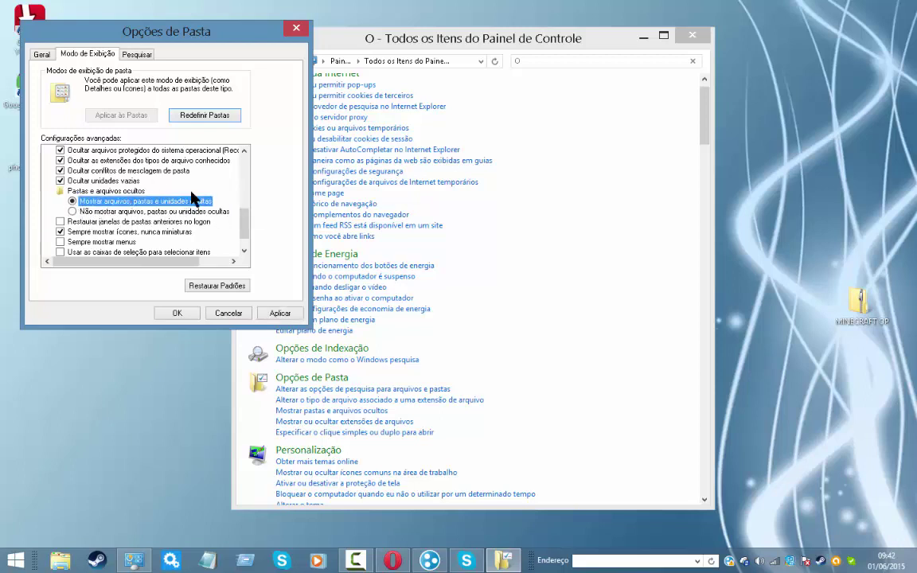
{"action": "left_click", "coordinate": [291, 313]}
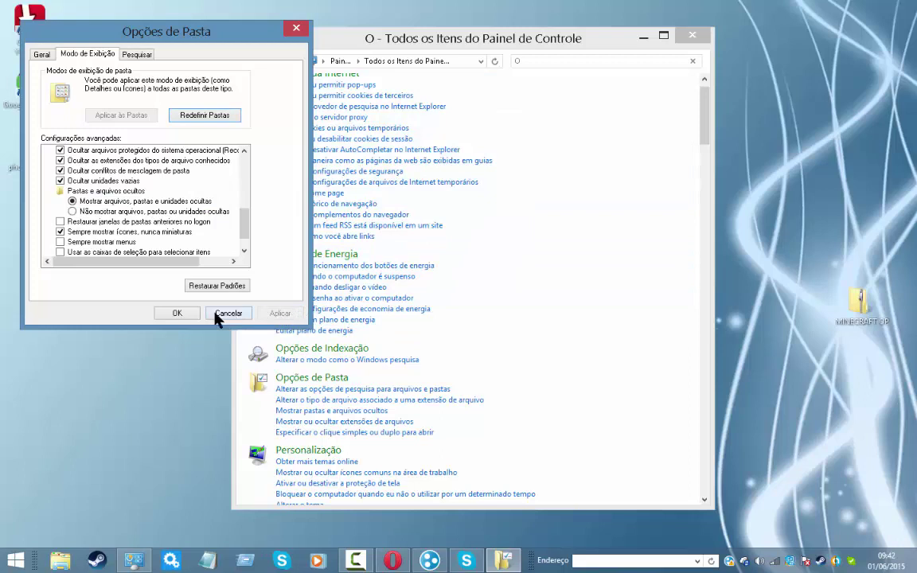
{"action": "left_click", "coordinate": [170, 313]}
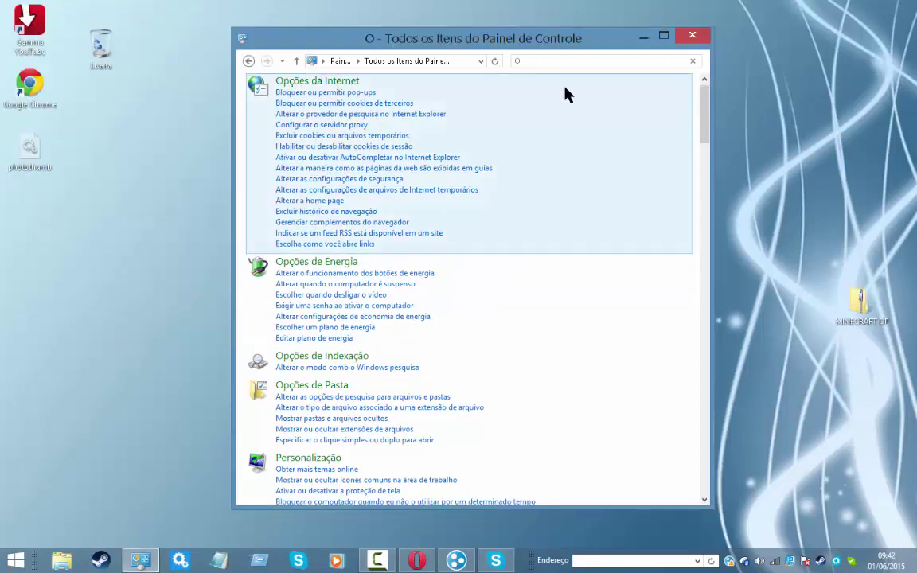
Close the Control Panel window and open the Executar (Run) dialog.
{"action": "left_click", "coordinate": [681, 46]}
{"action": "left_click_drag", "start_coordinate": [677, 44], "coordinate": [362, 479]}
{"action": "left_click", "coordinate": [362, 479]}
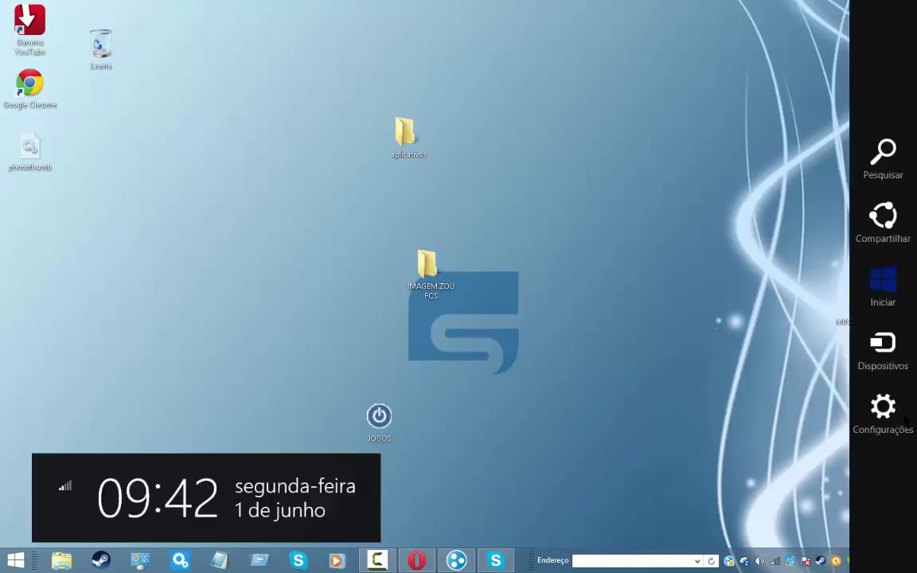
{"action": "left_click", "coordinate": [260, 560]}
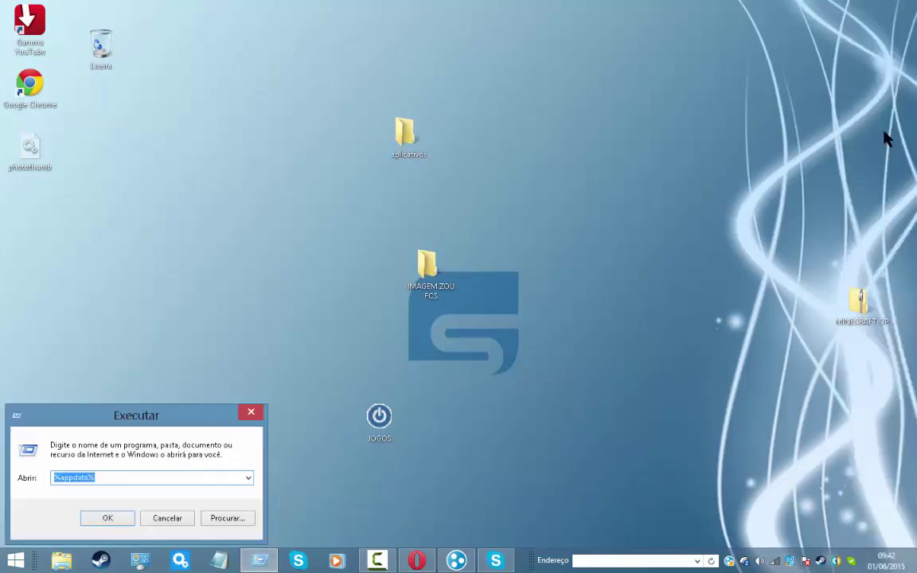
Search all locations in Windows for "appdata" and return to the Run dialog without opening a suggestion.
{"action": "left_click", "coordinate": [690, 232]}
{"action": "key", "text": "super+s"}
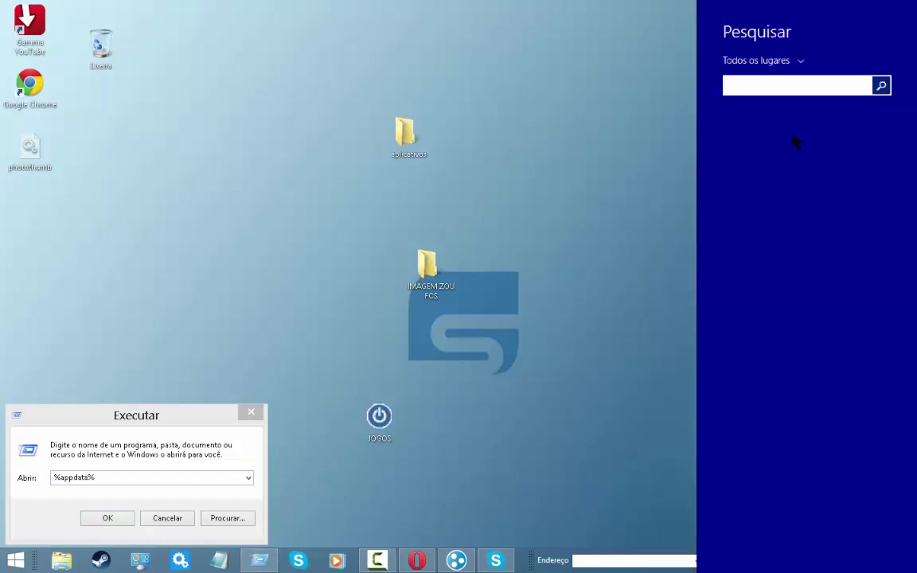
{"action": "key", "text": "Escape"}
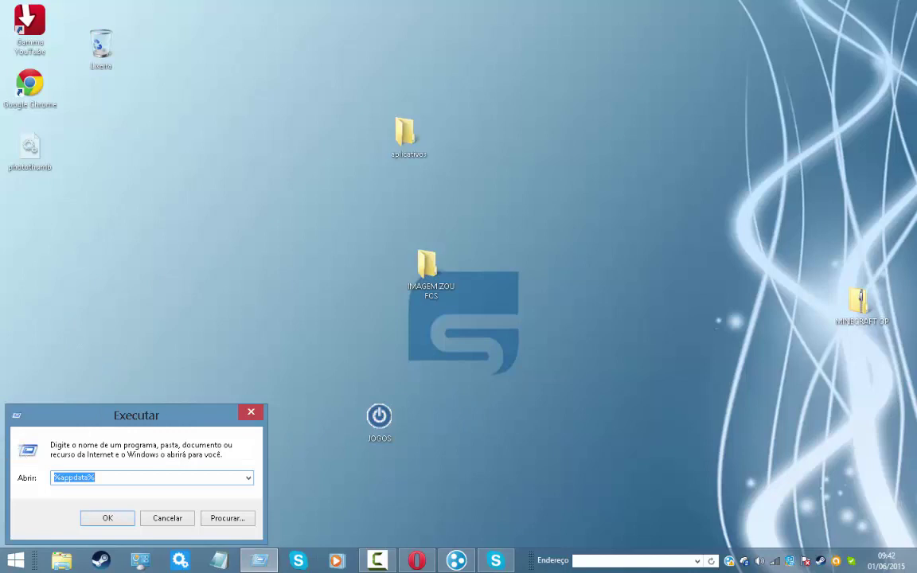
{"action": "mouse_move", "coordinate": [914, 181]}
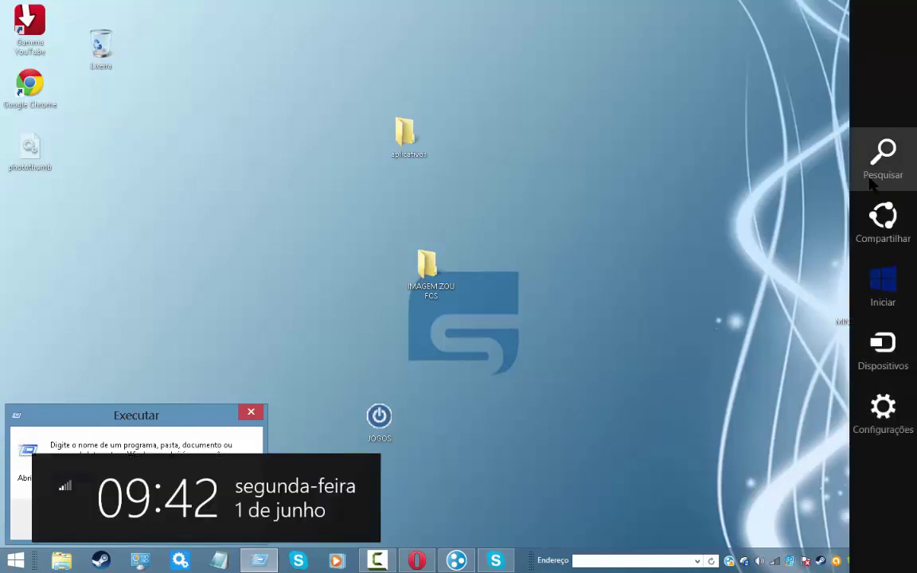
{"action": "left_click", "coordinate": [884, 163]}
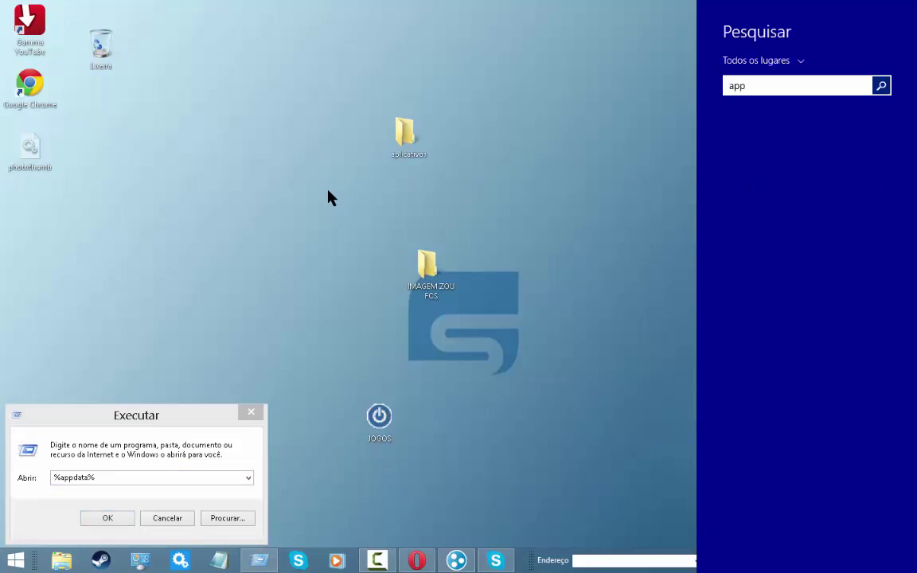
{"action": "type", "text": "appdata"}
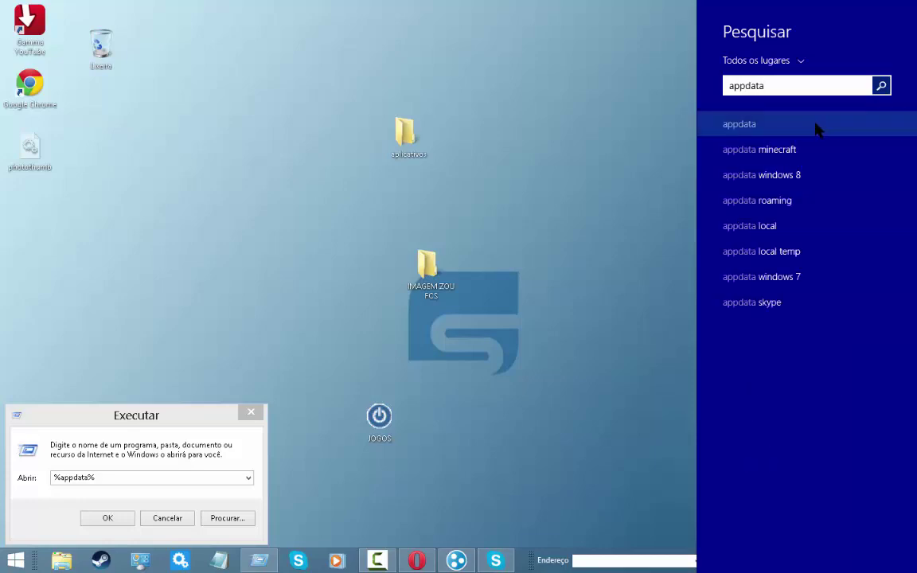
{"action": "left_click", "coordinate": [348, 250]}
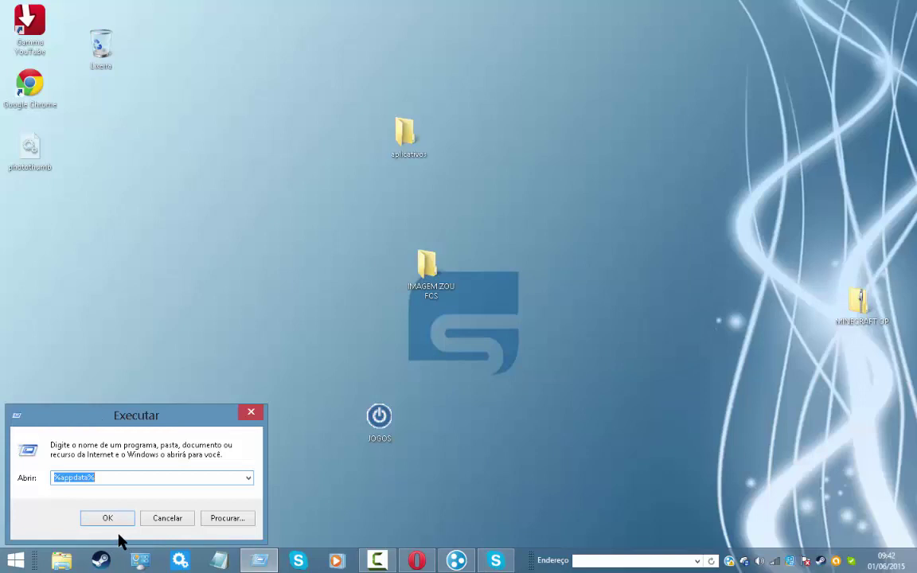
Run %appdata% to open the Roaming folder, look through its contents and move its window nearer the middle of the screen.
{"action": "key", "text": "Return"}
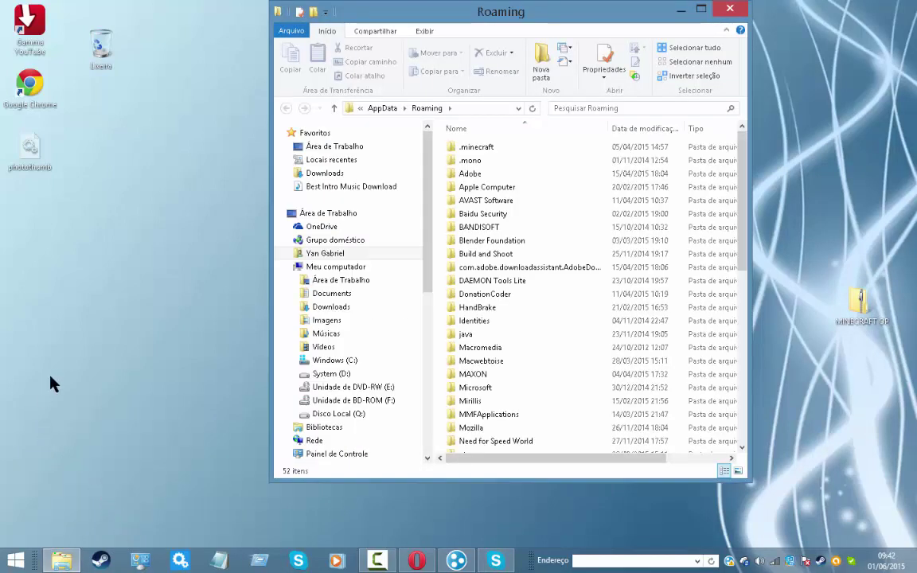
{"action": "scroll", "coordinate": [511, 296], "scroll_direction": "down", "scroll_amount": 4}
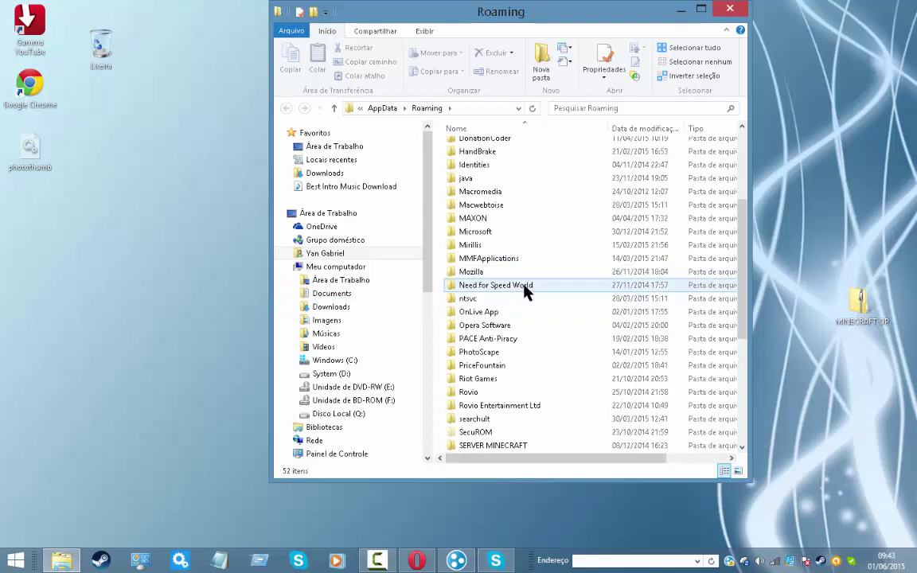
{"action": "scroll", "coordinate": [524, 291], "scroll_direction": "down", "scroll_amount": 6}
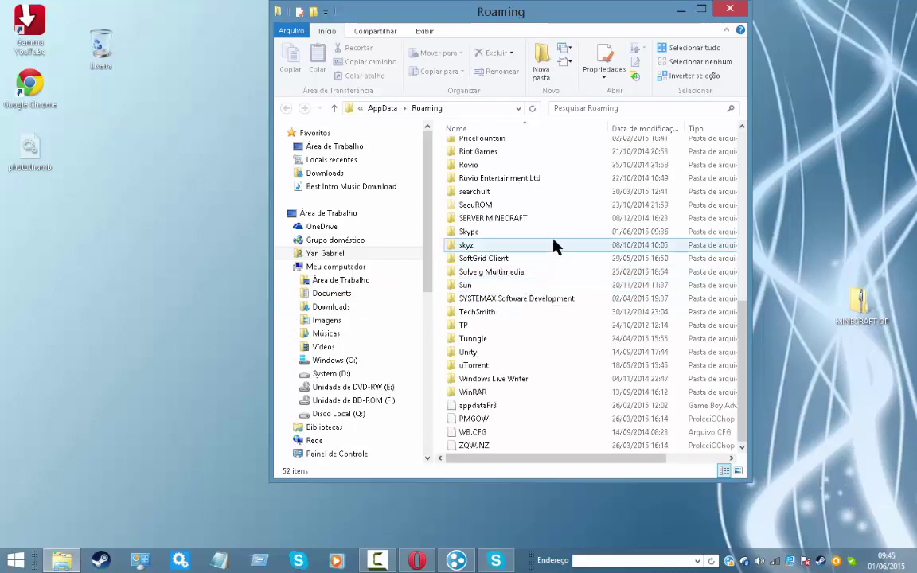
{"action": "scroll", "coordinate": [557, 247], "scroll_direction": "up", "scroll_amount": 9}
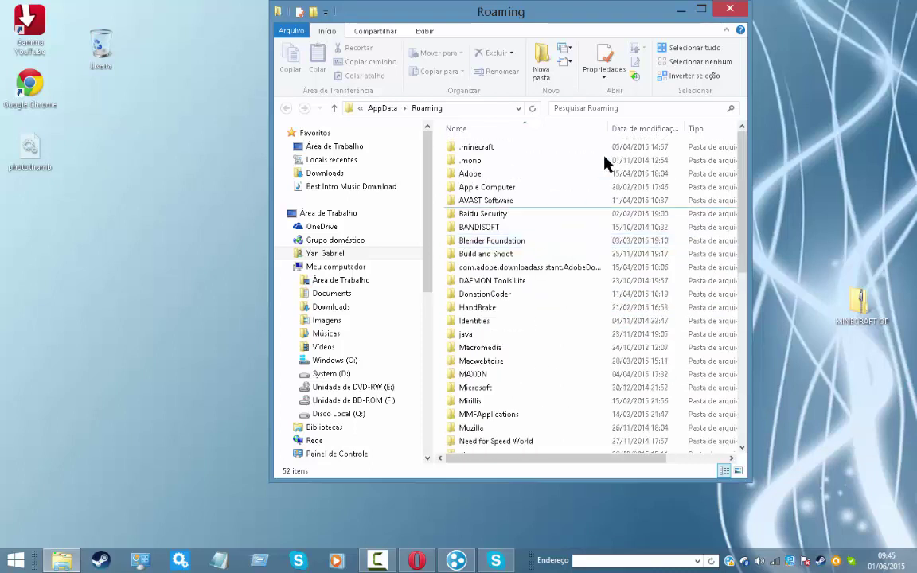
{"action": "left_click_drag", "start_coordinate": [524, 22], "coordinate": [471, 56]}
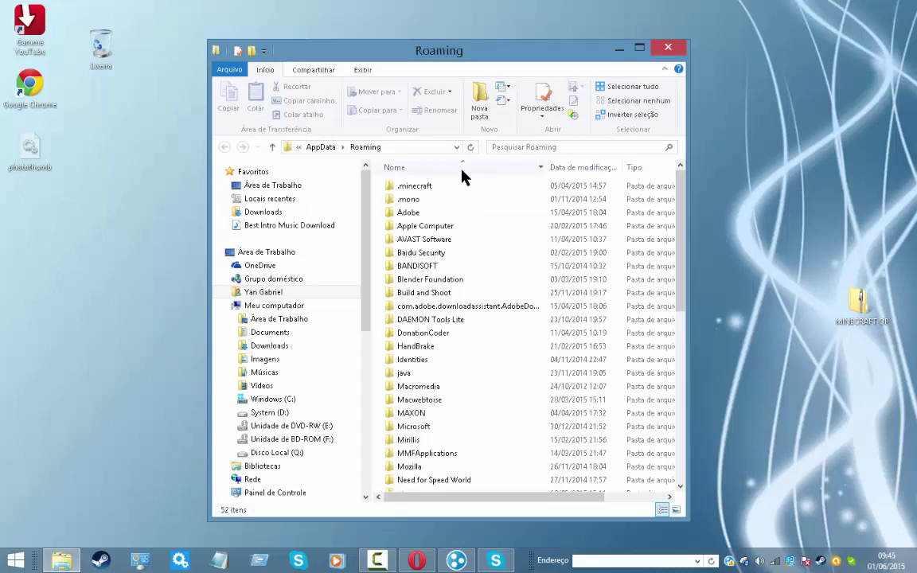
Open the Skype folder inside Roaming and enter the Skype account's own profile folder.
{"action": "scroll", "coordinate": [464, 189], "scroll_direction": "down", "scroll_amount": 5}
{"action": "scroll", "coordinate": [469, 231], "scroll_direction": "down", "scroll_amount": 3}
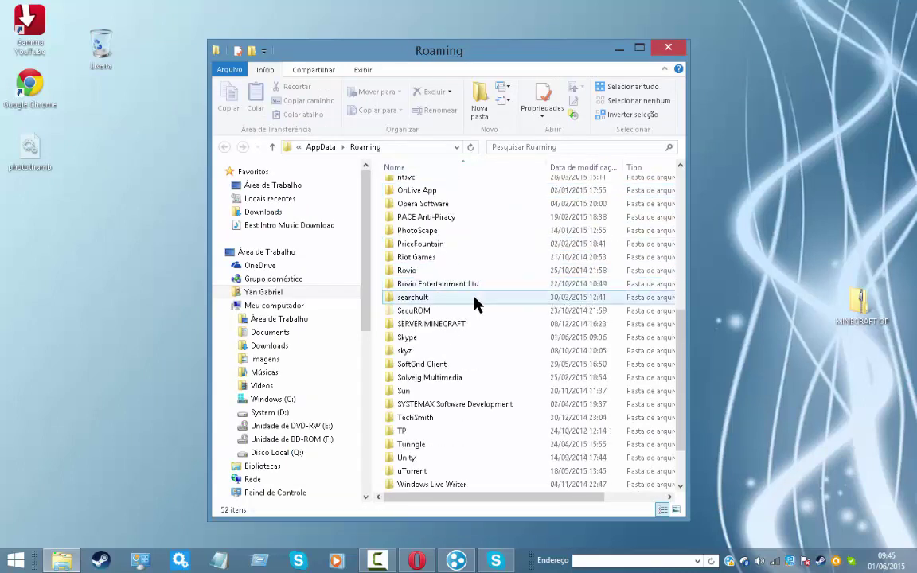
{"action": "double_click", "coordinate": [404, 339]}
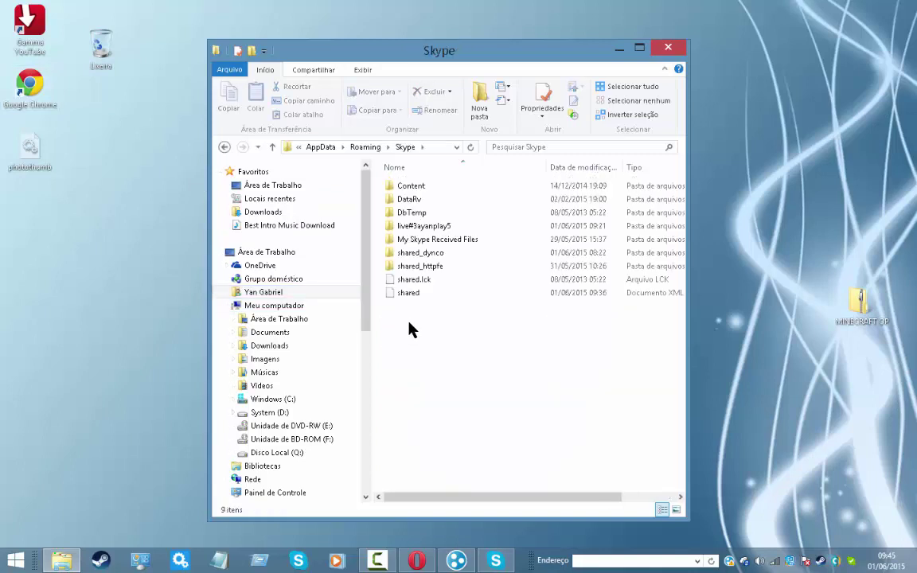
{"action": "left_click", "coordinate": [462, 227]}
{"action": "double_click", "coordinate": [462, 227]}
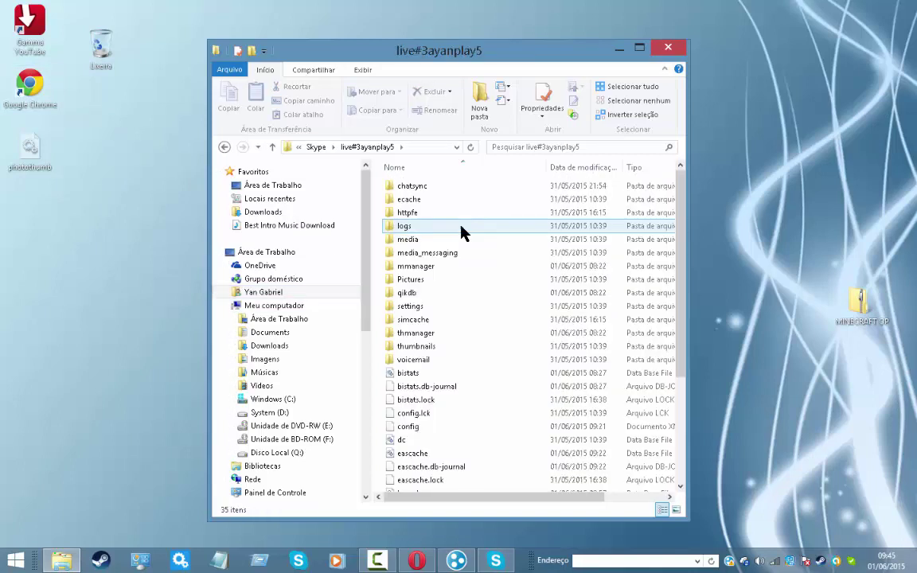
Look through the account's profile folder, return to the Skype folder, select all its items and clear the selection.
{"action": "scroll", "coordinate": [462, 239], "scroll_direction": "down", "scroll_amount": 4}
{"action": "scroll", "coordinate": [461, 254], "scroll_direction": "up", "scroll_amount": 4}
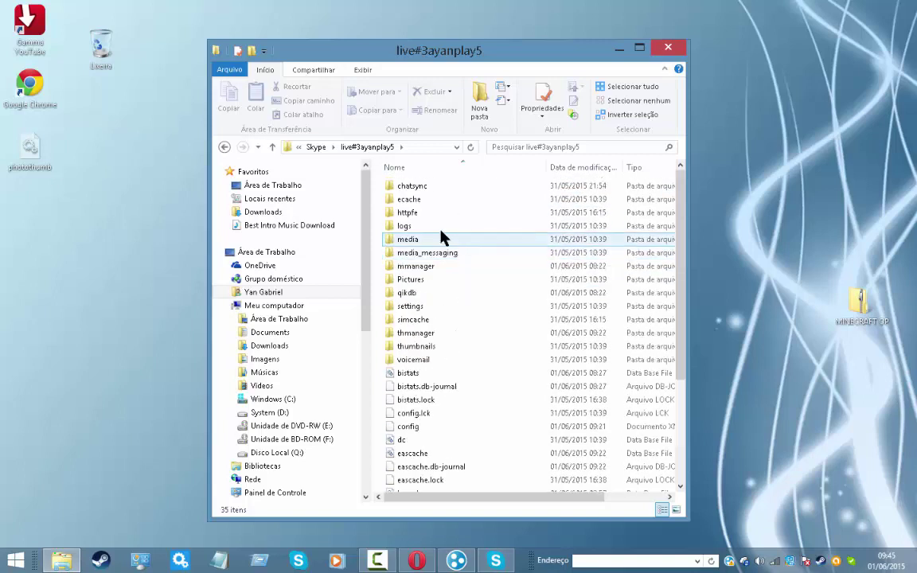
{"action": "left_click", "coordinate": [223, 148]}
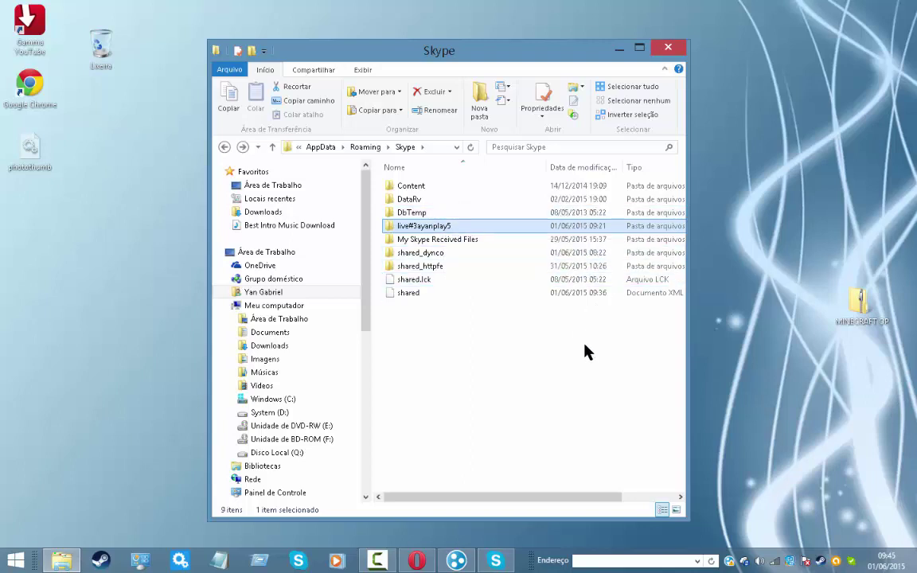
{"action": "left_click_drag", "start_coordinate": [578, 395], "coordinate": [366, 82]}
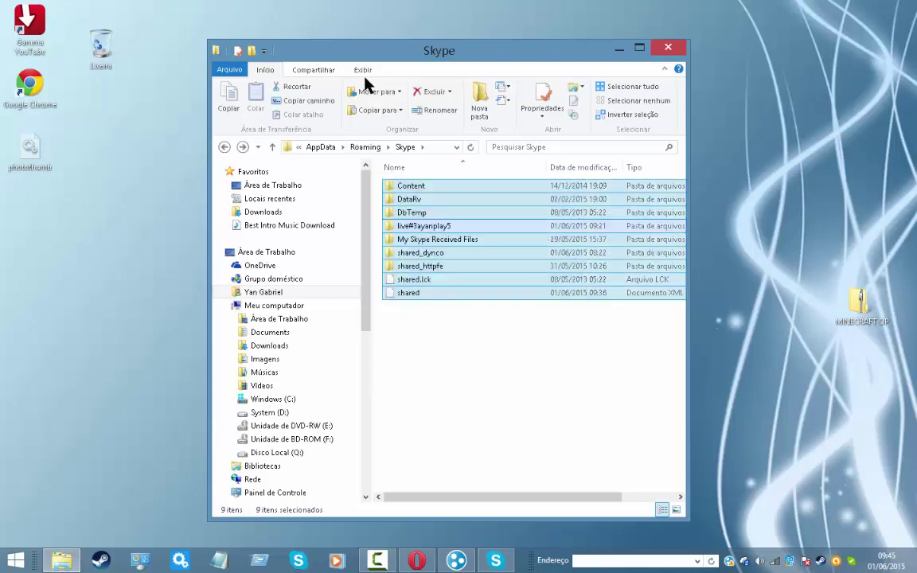
{"action": "left_click", "coordinate": [489, 225]}
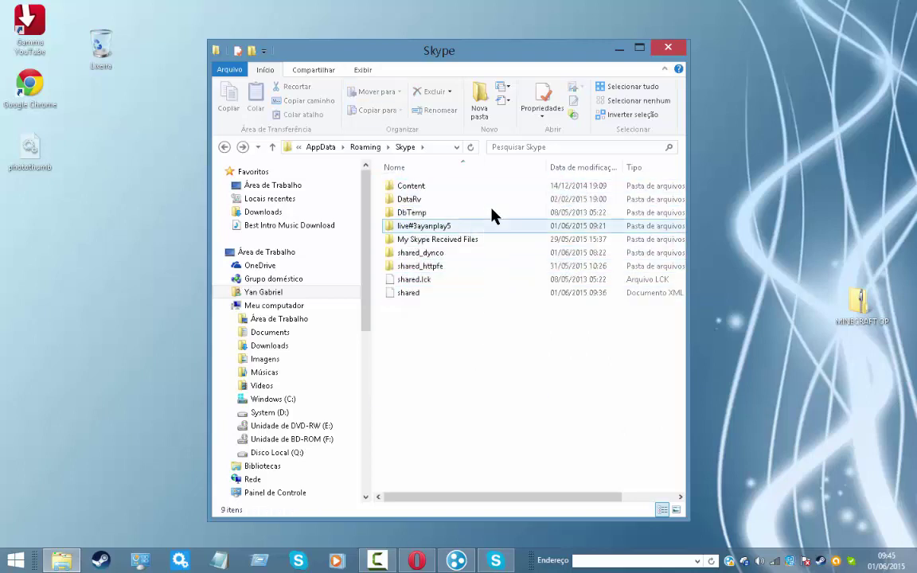
Reopen the account's profile folder, review its subfolders and files, and return to the Skype folder.
{"action": "double_click", "coordinate": [501, 227]}
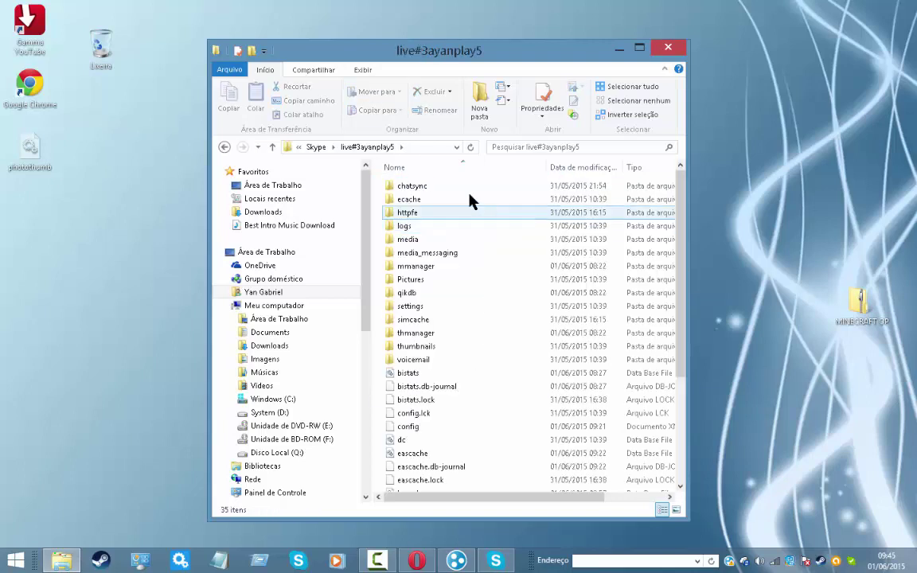
{"action": "scroll", "coordinate": [469, 198], "scroll_direction": "down", "scroll_amount": 4}
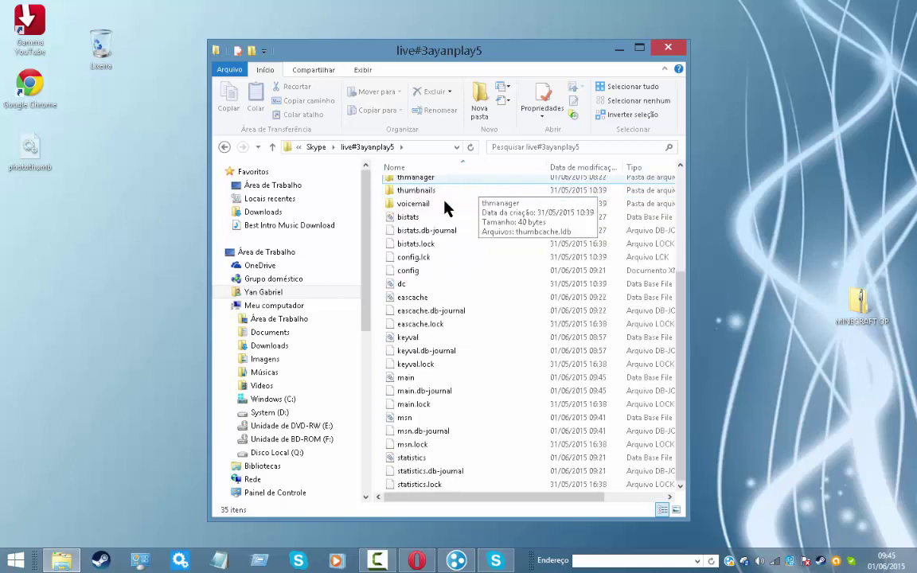
{"action": "scroll", "coordinate": [458, 238], "scroll_direction": "up", "scroll_amount": 4}
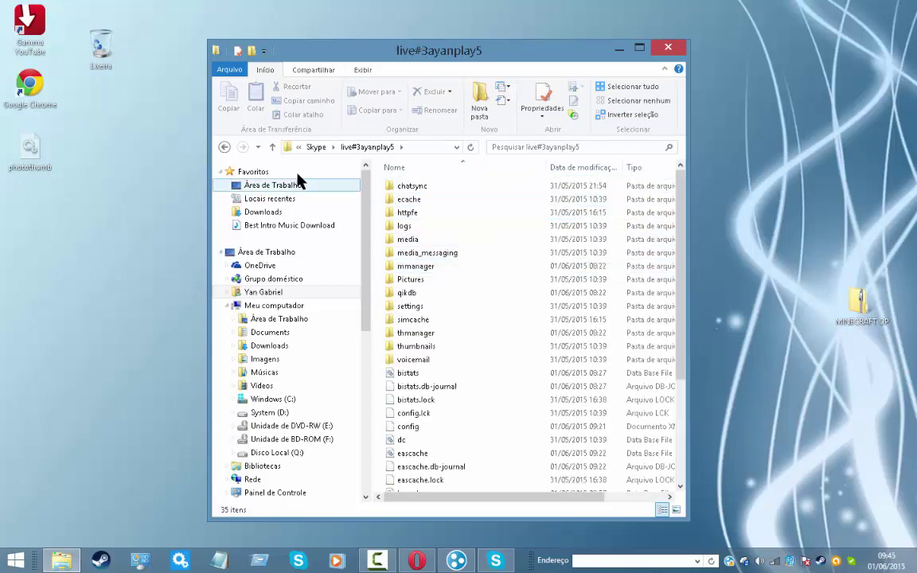
{"action": "left_click", "coordinate": [223, 147]}
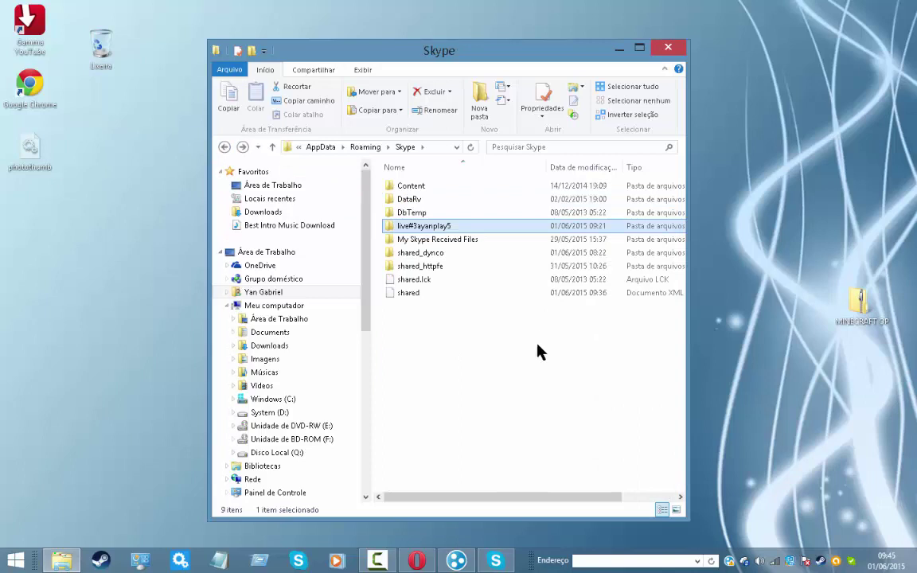
Check the signed-in account in Skype, return to File Explorer, and try to move the account's profile folder to the desktop (Área de Trabalho).
{"action": "left_click", "coordinate": [496, 561]}
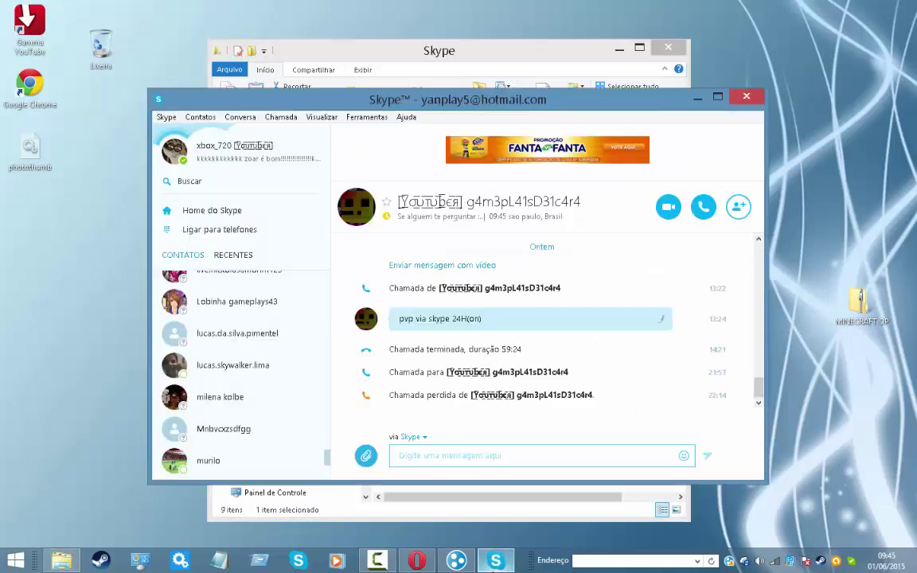
{"action": "left_click", "coordinate": [443, 503]}
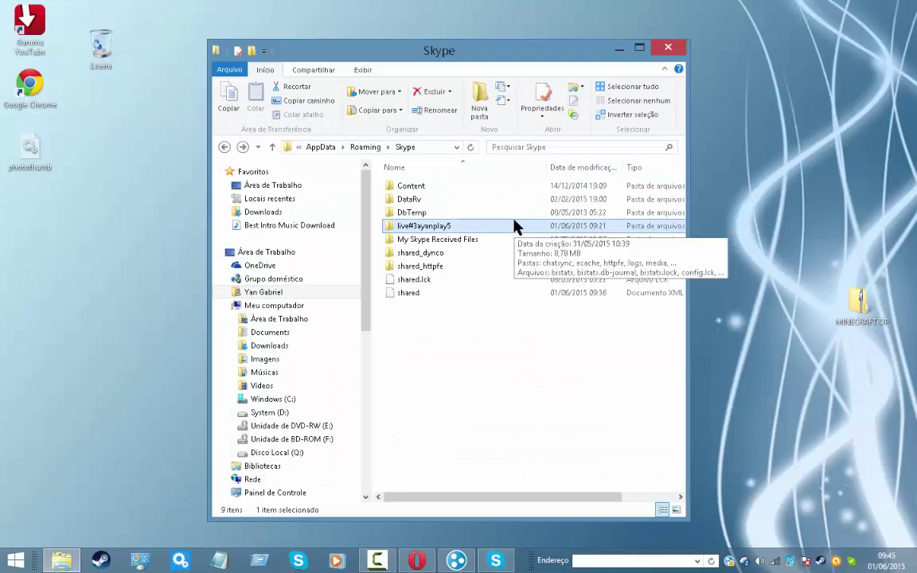
{"action": "left_click_drag", "start_coordinate": [513, 227], "coordinate": [321, 186]}
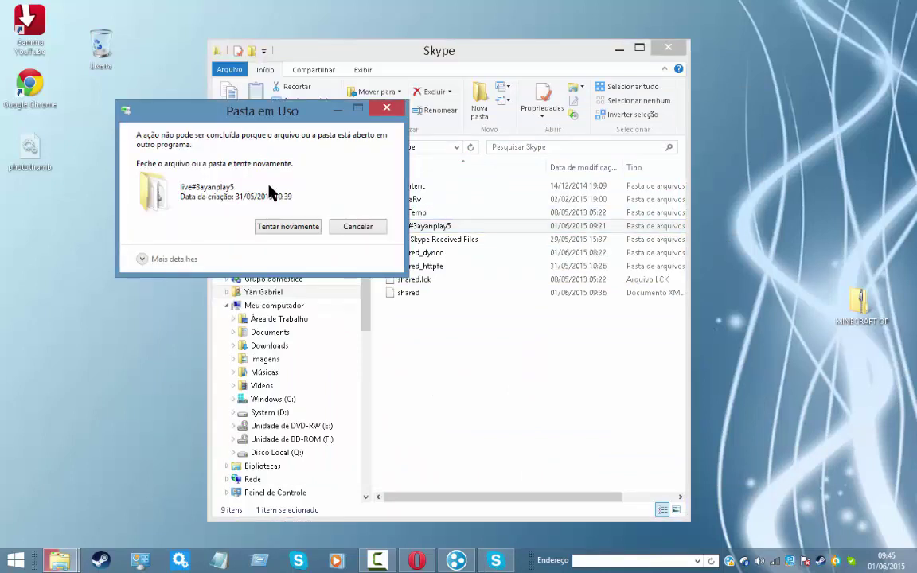
{"action": "left_click", "coordinate": [379, 230]}
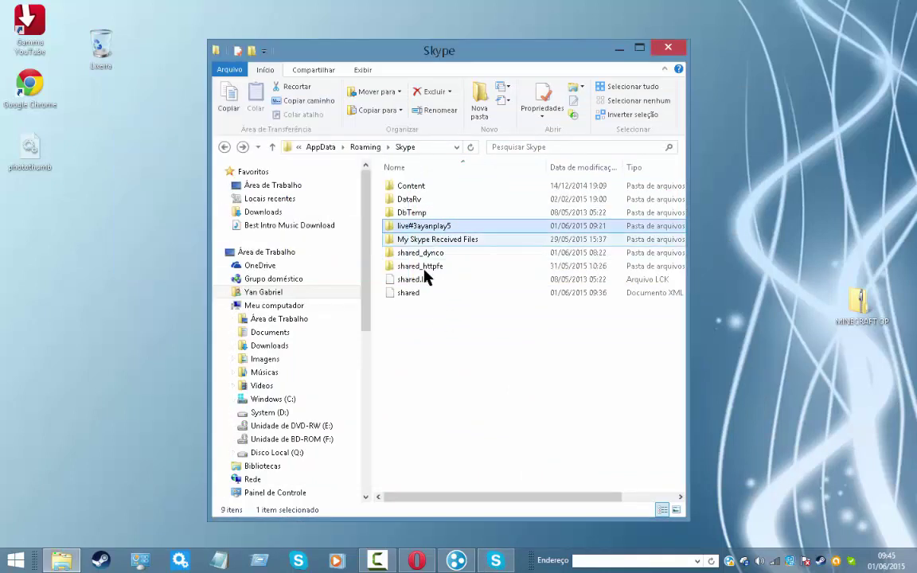
Close the File Explorer window showing the Skype folder.
{"action": "left_click", "coordinate": [508, 561]}
{"action": "left_click", "coordinate": [512, 562]}
{"action": "left_click_drag", "start_coordinate": [542, 495], "coordinate": [478, 377]}
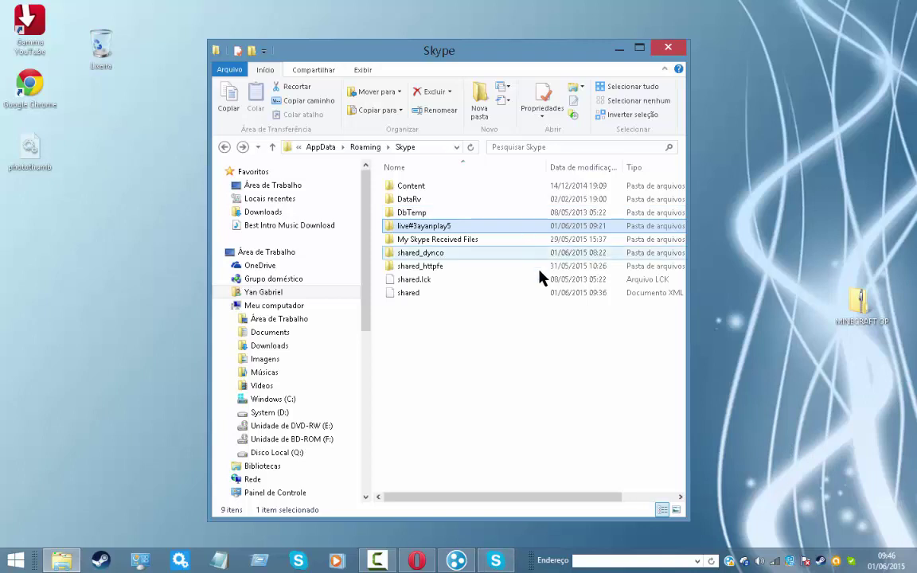
{"action": "left_click", "coordinate": [669, 50]}
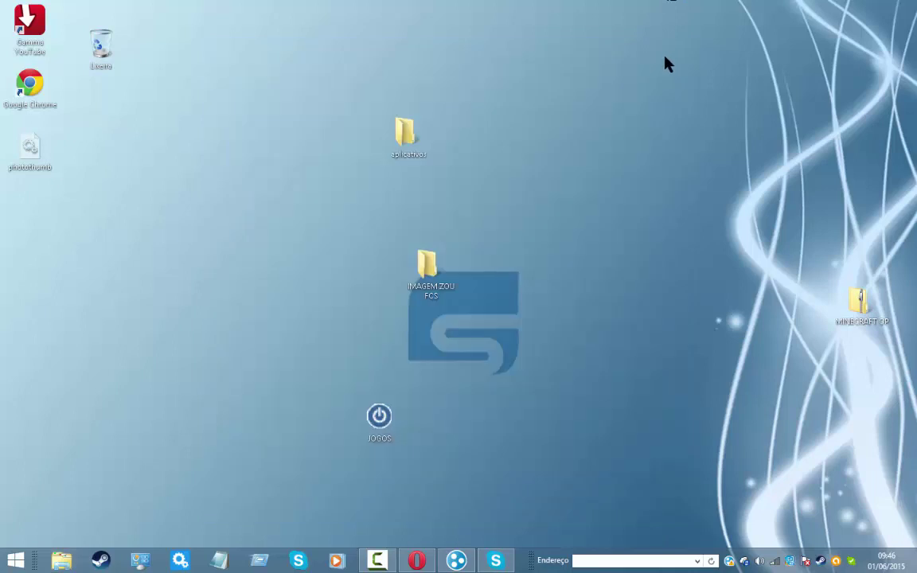
{"action": "mouse_move", "coordinate": [369, 560]}
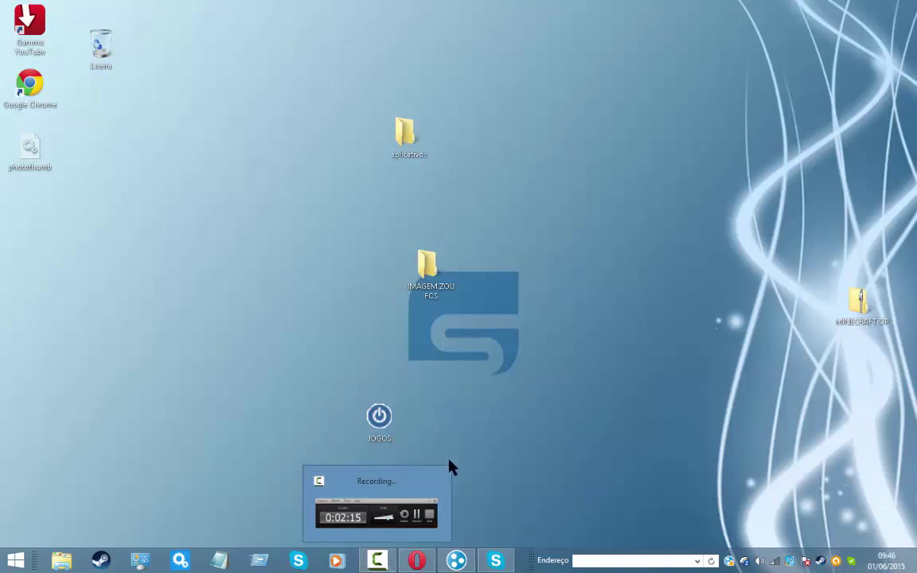
{"action": "left_click", "coordinate": [366, 562]}
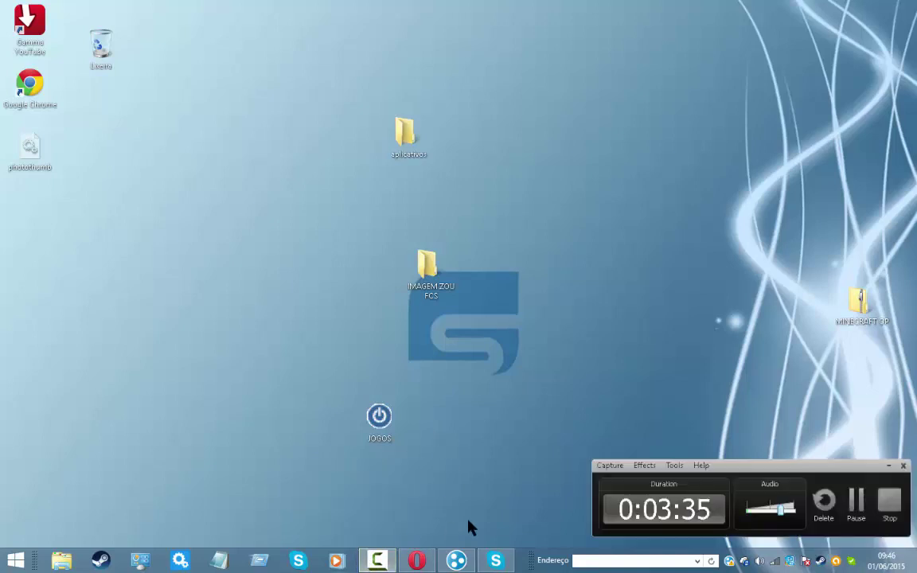